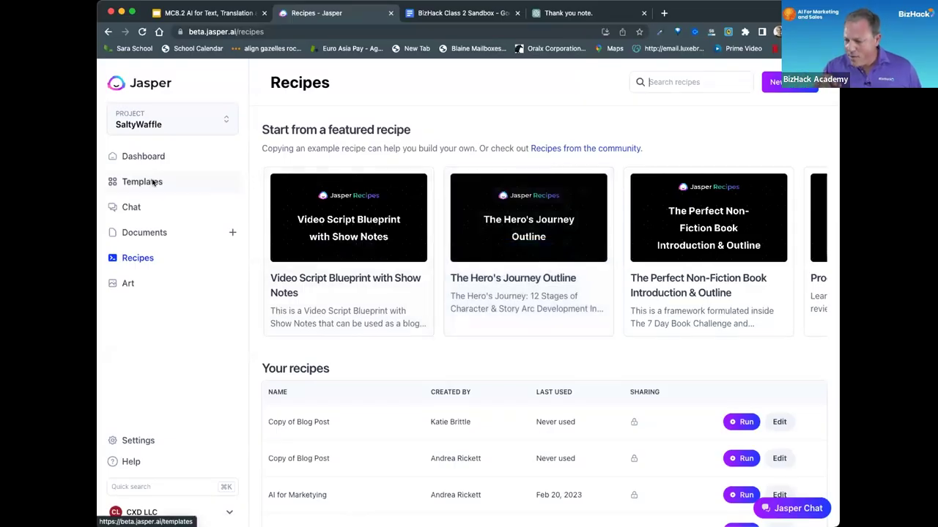
Step: Open the Jasper template library, then switch to ChatGPT and copy the numbered response listing five reasons she's a good teacher
left_click(150, 182)
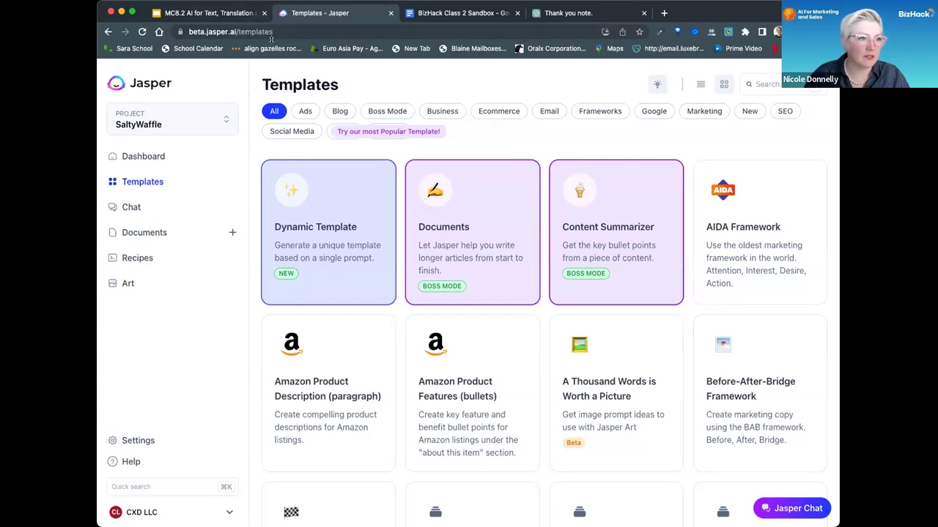
left_click(577, 14)
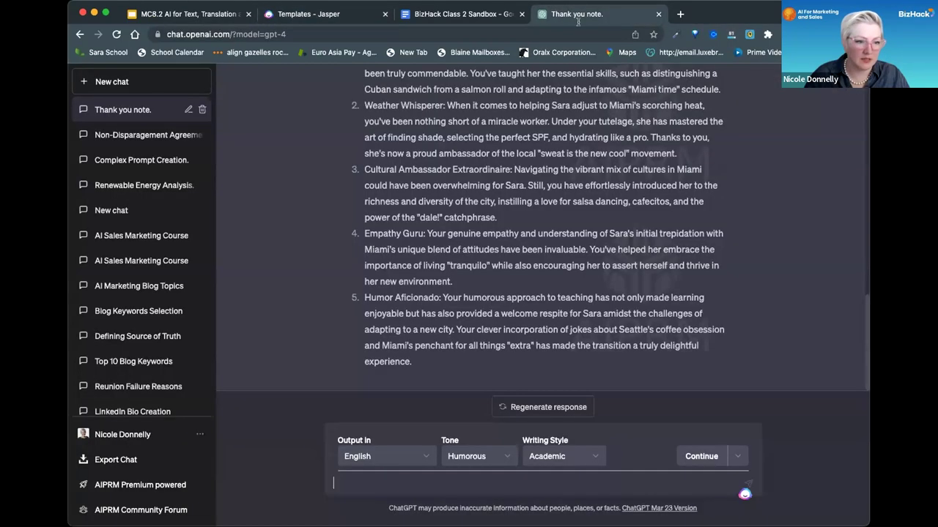
scroll(641, 198, "up", 2)
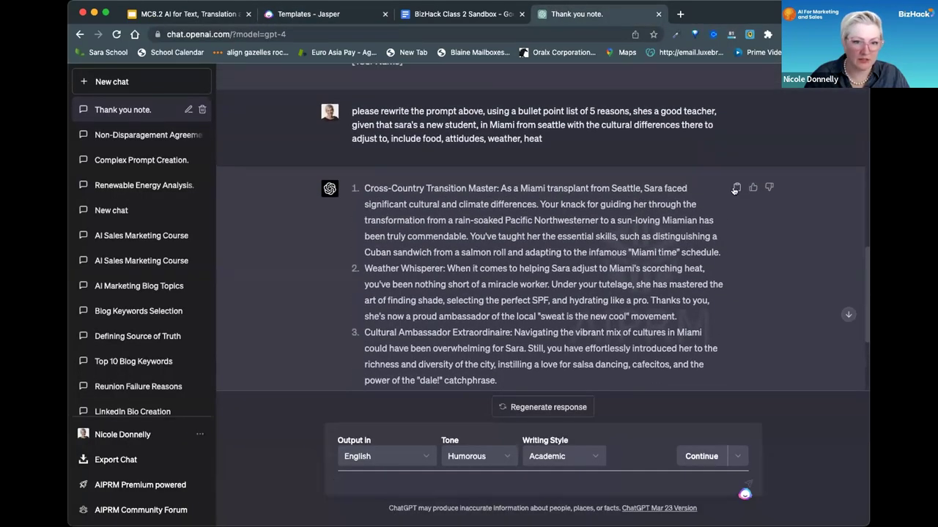
left_click(736, 189)
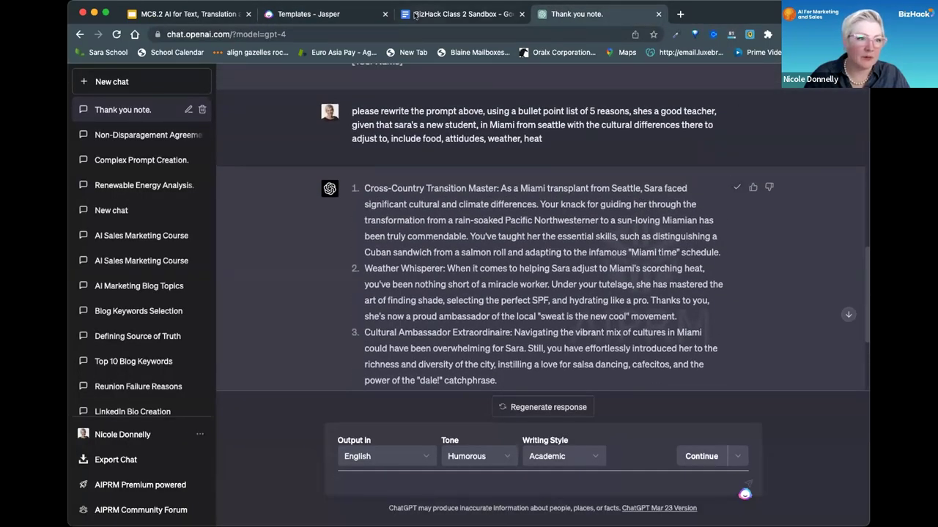
Step: Switch back to Jasper, open the Content Summarizer template and paste the copied five-point list as its content
left_click(319, 16)
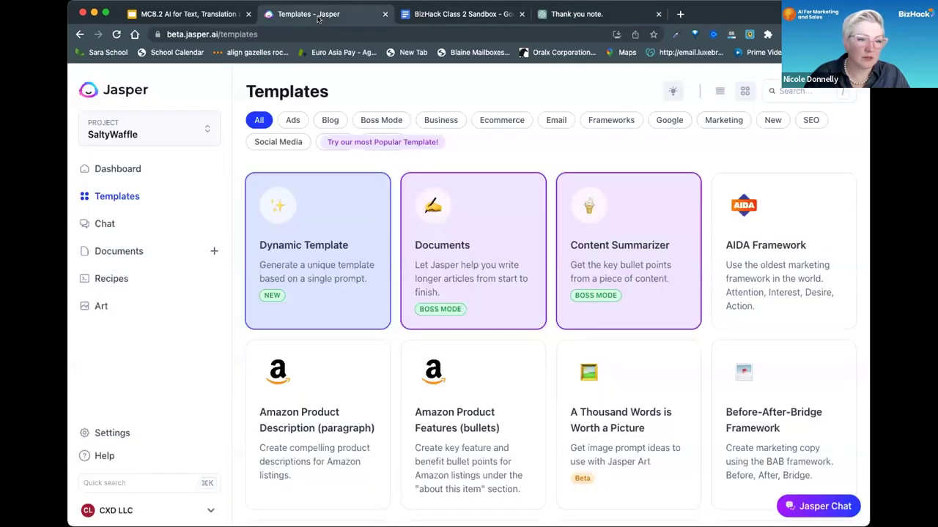
left_click(631, 274)
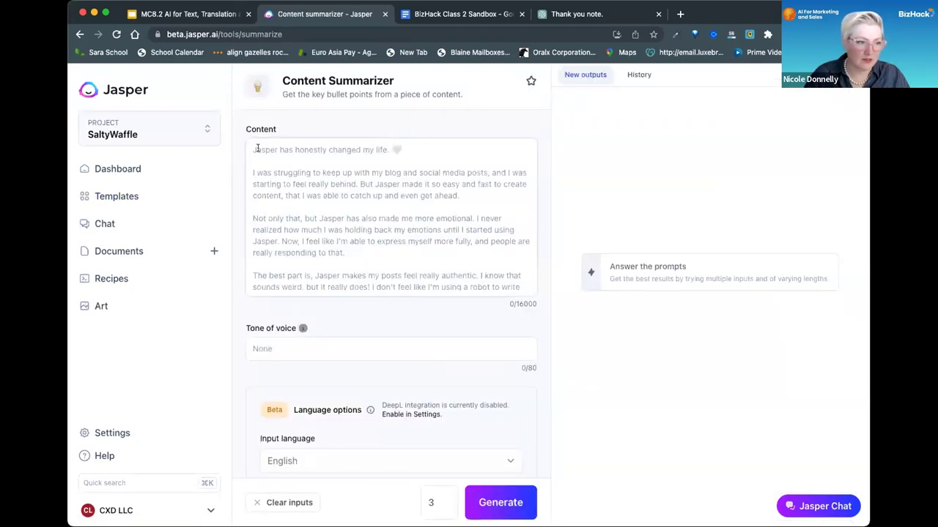
left_click(252, 150)
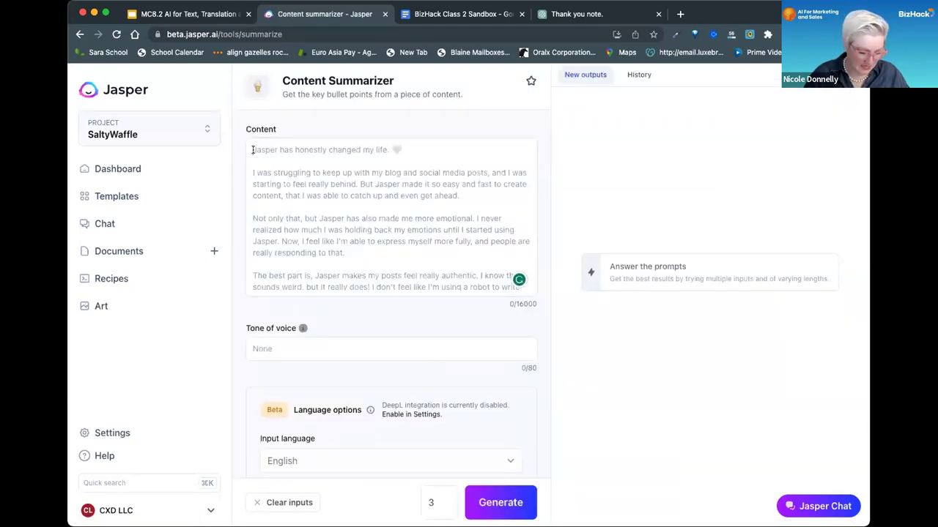
key("super+v")
scroll(373, 191, "up", 5)
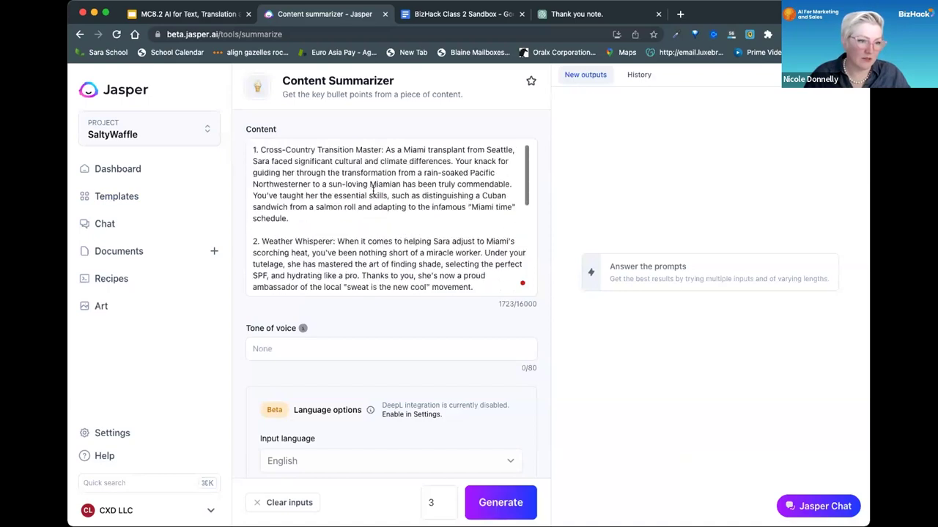
scroll(373, 190, "down", 1)
scroll(373, 190, "down", 5)
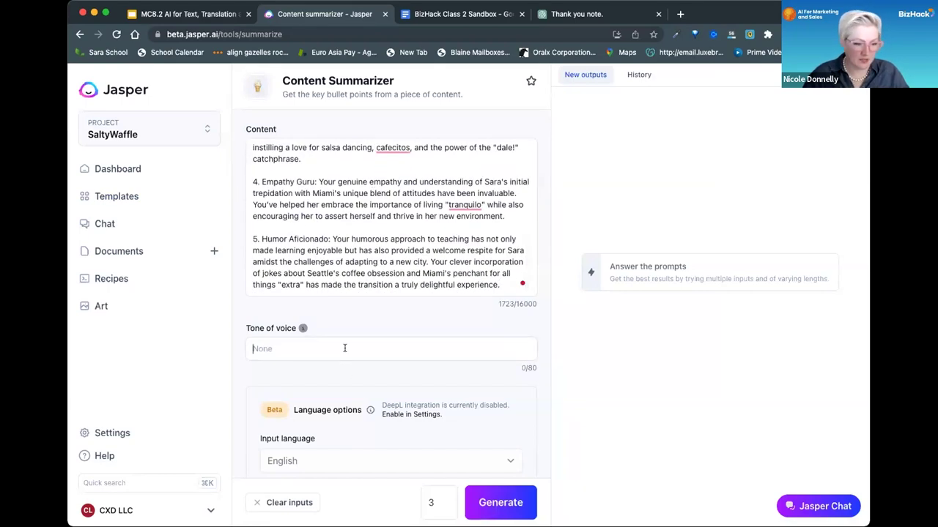
Step: Set the summary's tone of voice to "friendly, sassy" and generate the outputs
left_click(345, 348)
type("friendly")
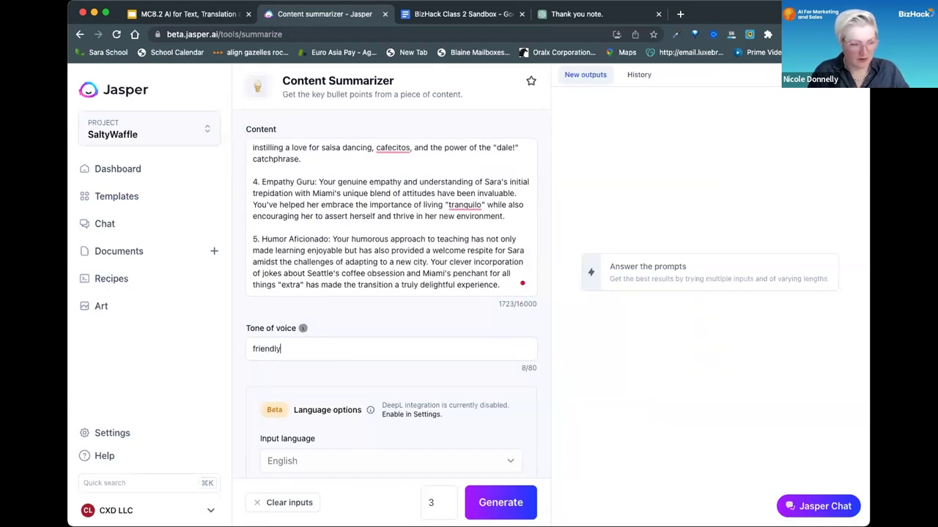
type(", sassy")
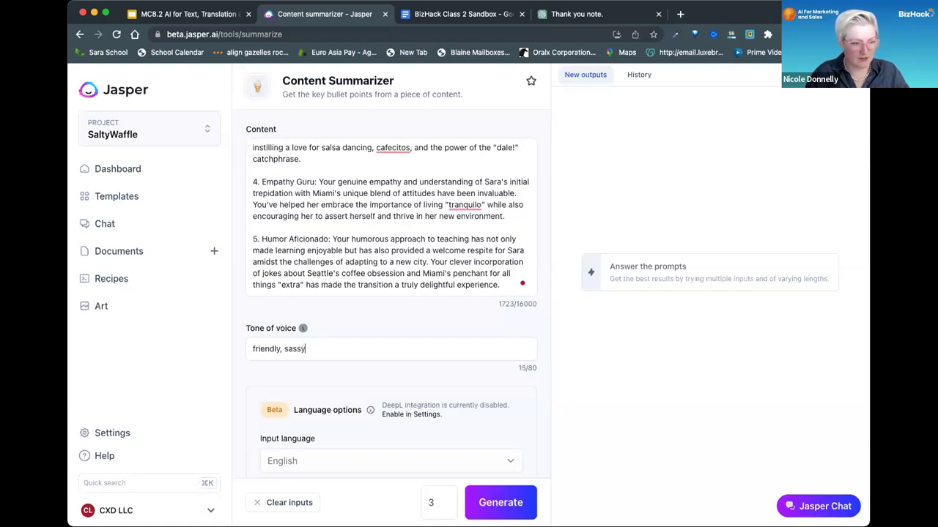
left_click(506, 506)
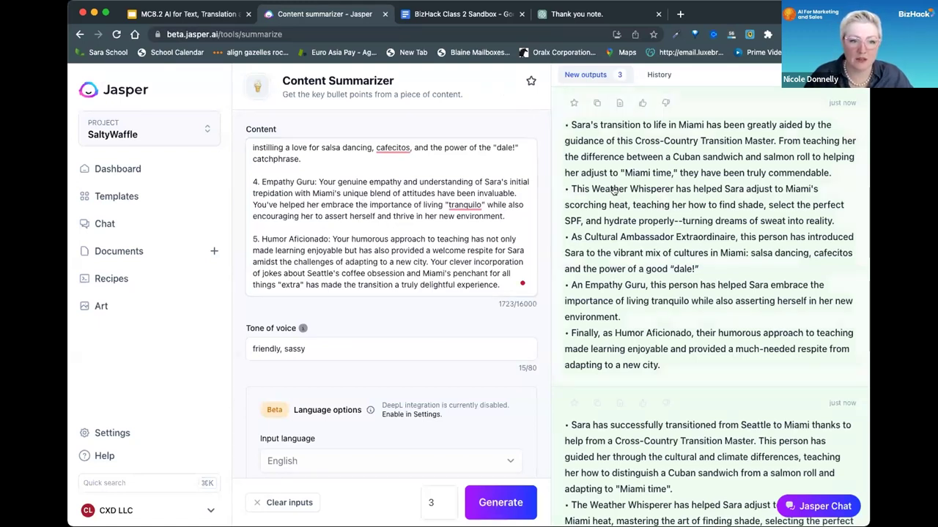
Step: Compare the generated summaries with the pasted source text, checking how each output covers the five points
scroll(381, 304, "down", 8)
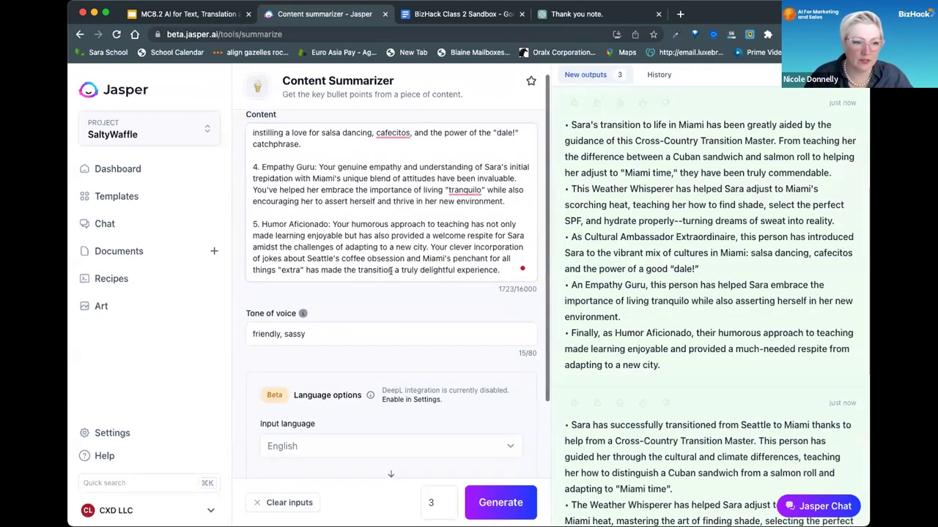
scroll(391, 300, "up", 6)
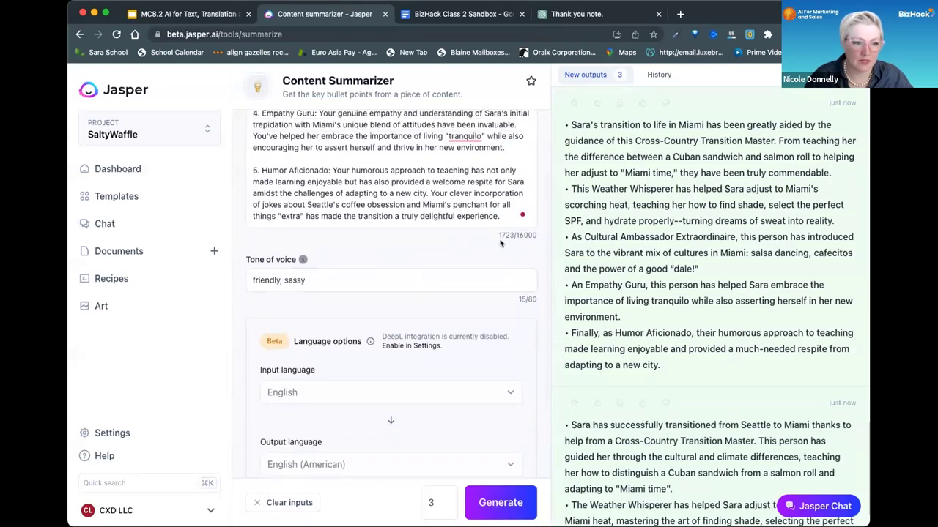
scroll(365, 177, "up", 3)
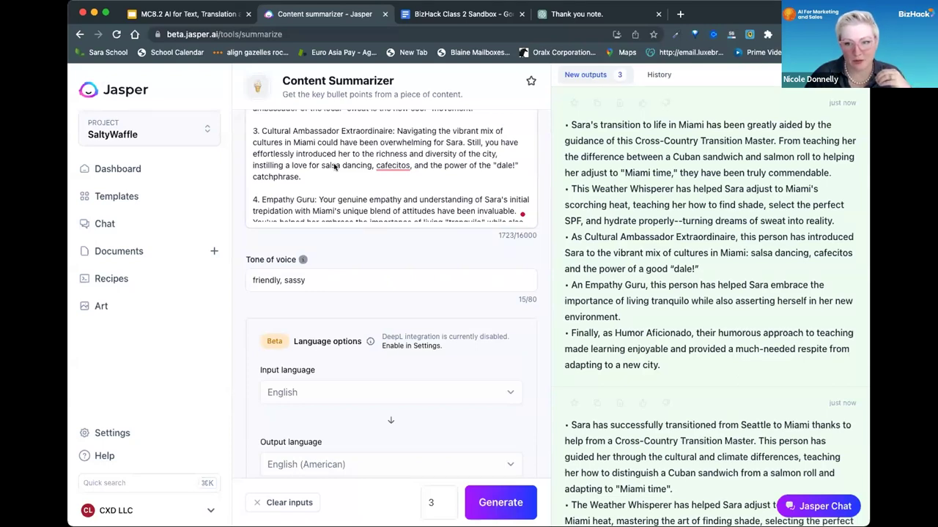
scroll(333, 167, "up", 5)
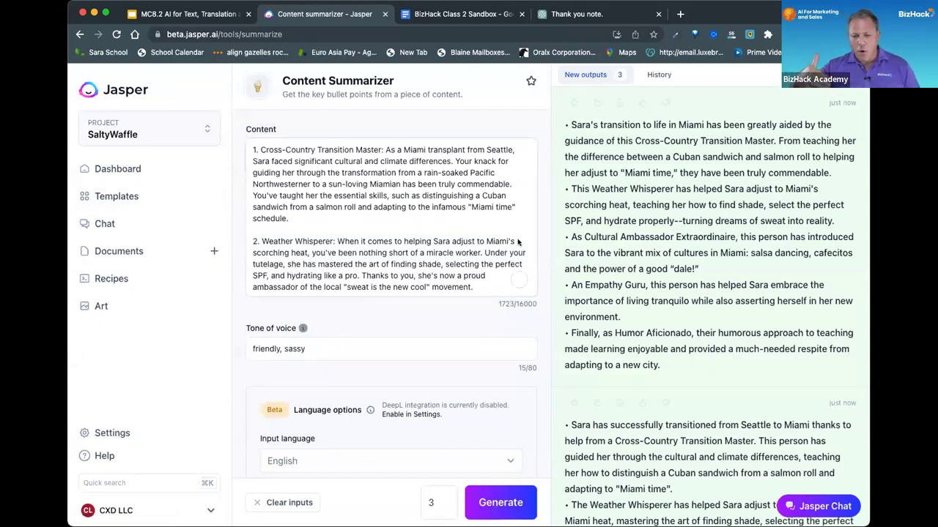
scroll(720, 297, "down", 10)
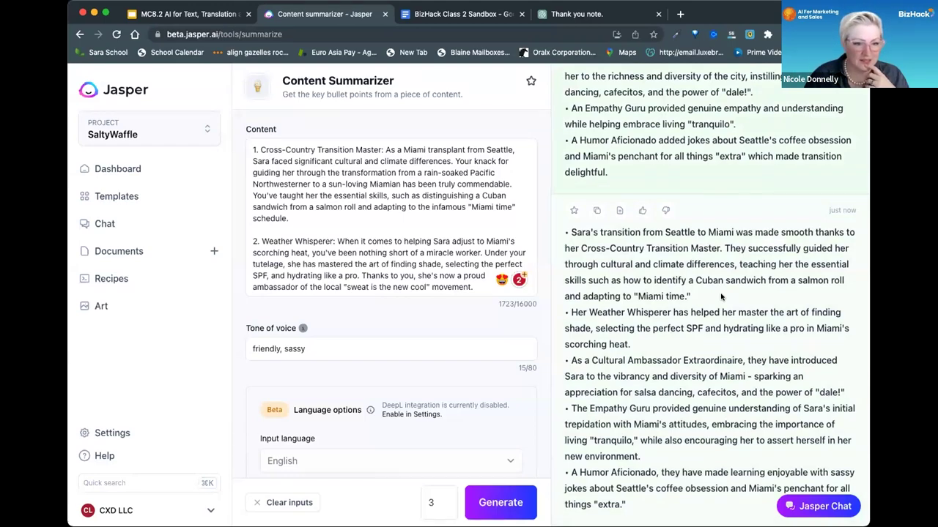
scroll(721, 297, "up", 10)
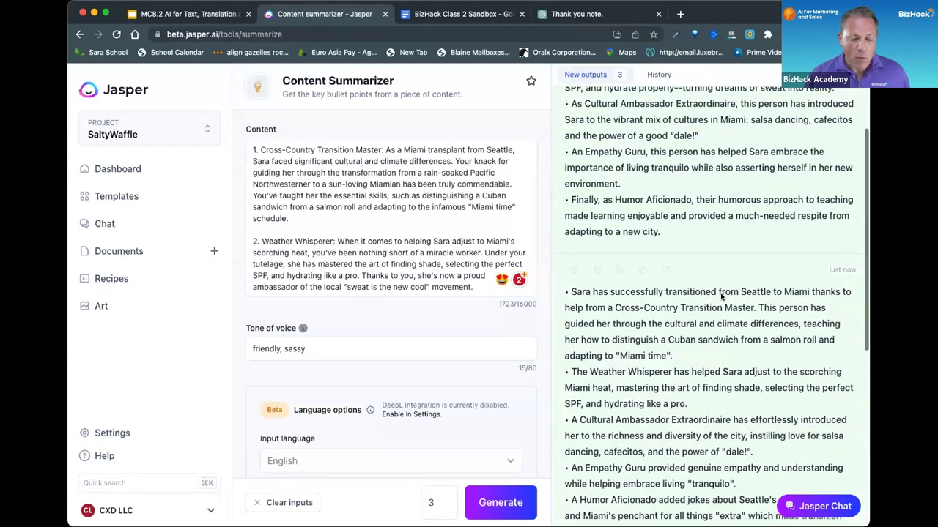
scroll(720, 297, "up", 2)
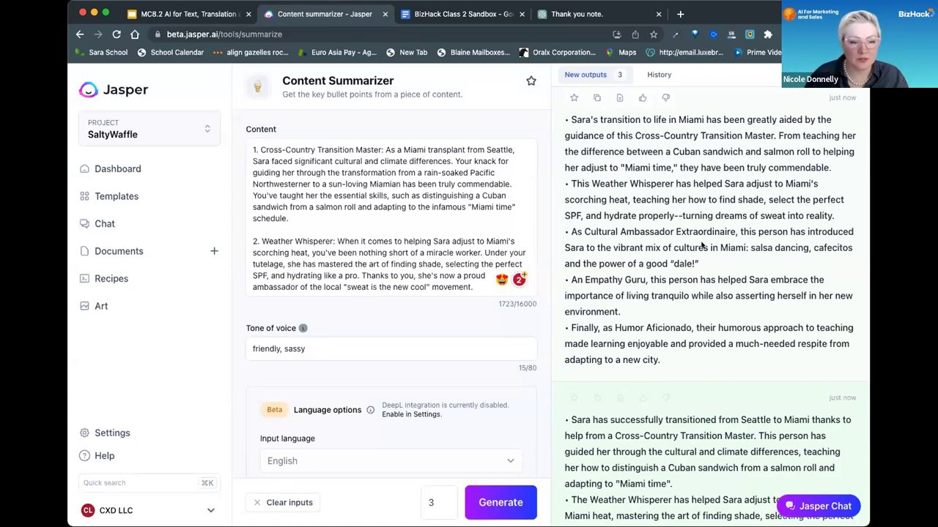
scroll(701, 246, "down", 5)
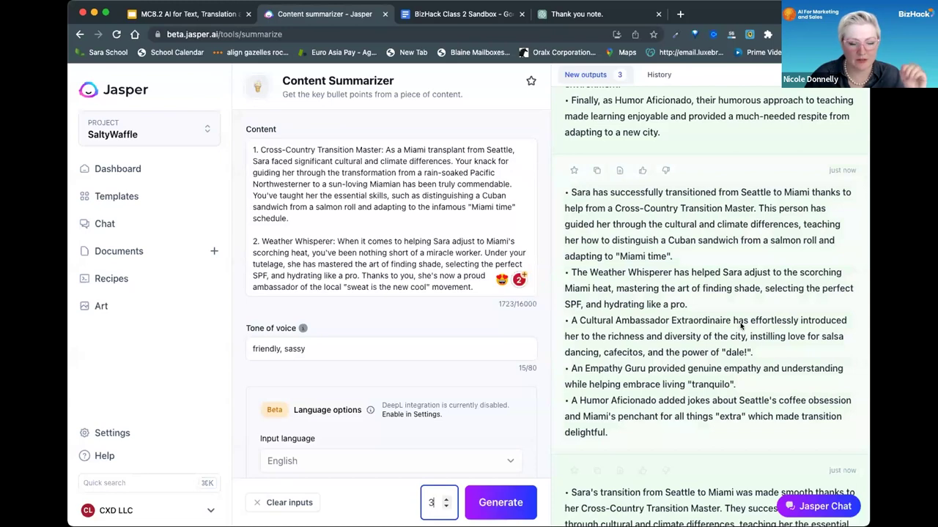
scroll(689, 435, "up", 5)
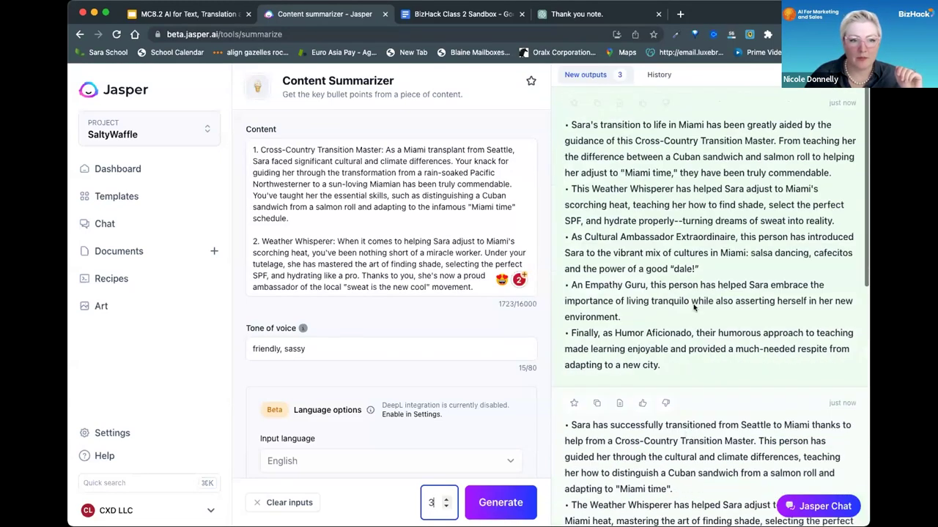
left_click(657, 74)
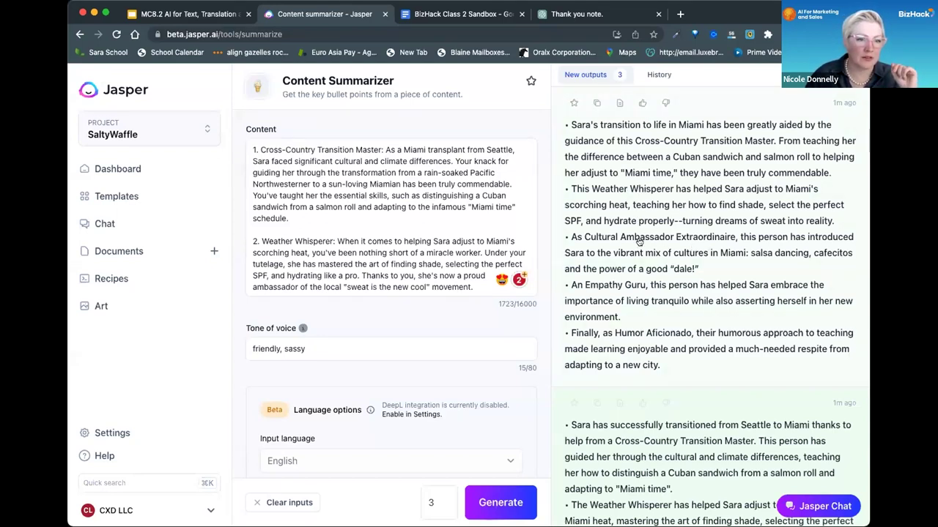
Step: Filter the template library to the Video category and open the Mini-VSL (Video Sales Letter) template
left_click(102, 197)
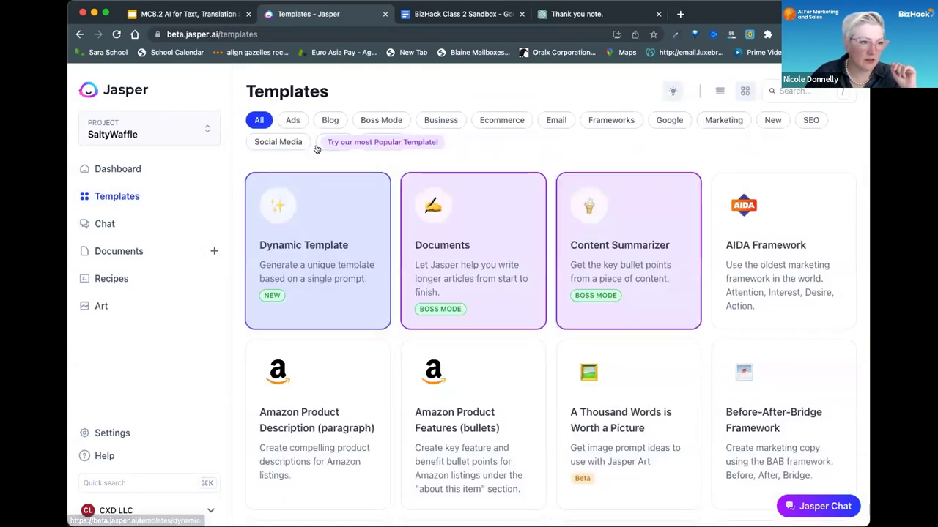
left_click(322, 144)
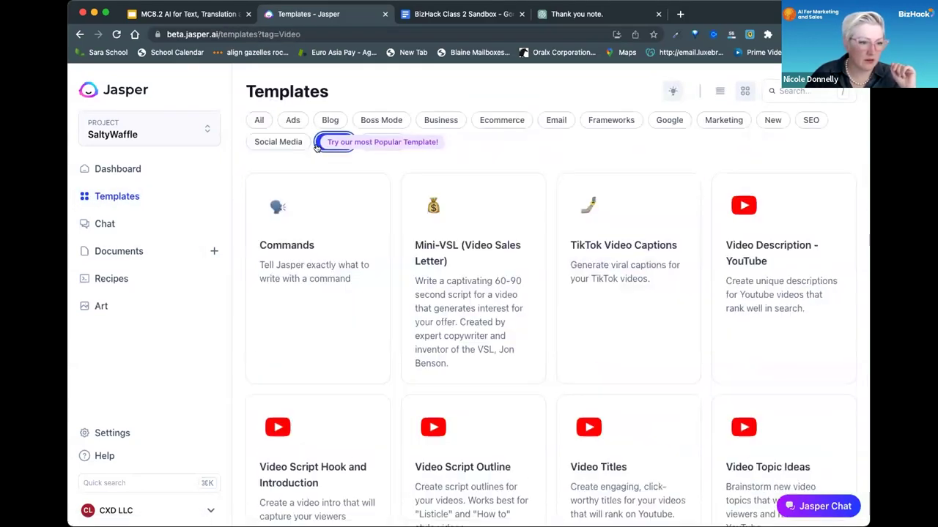
left_click(467, 300)
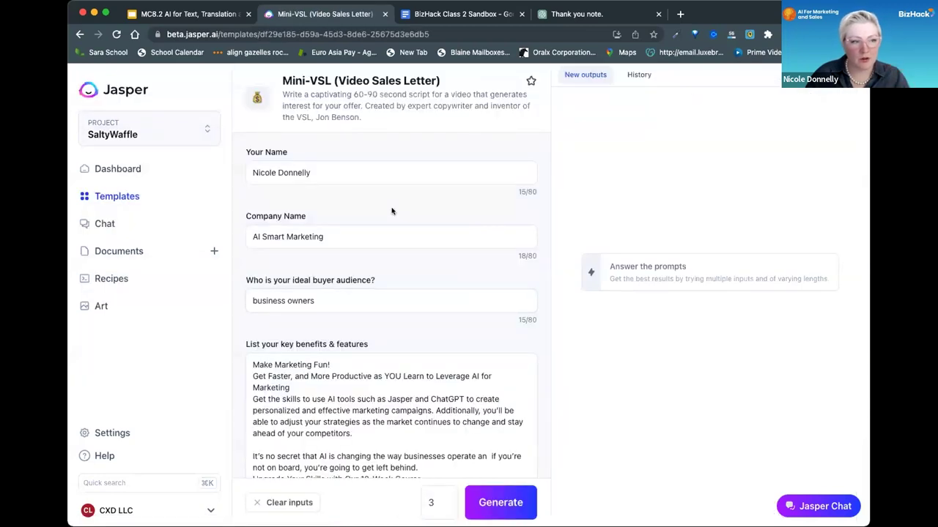
Step: Review the prefilled Mini-VSL form from company name, audience and benefits down to product price, tone of voice and language options
scroll(328, 211, "down", 1)
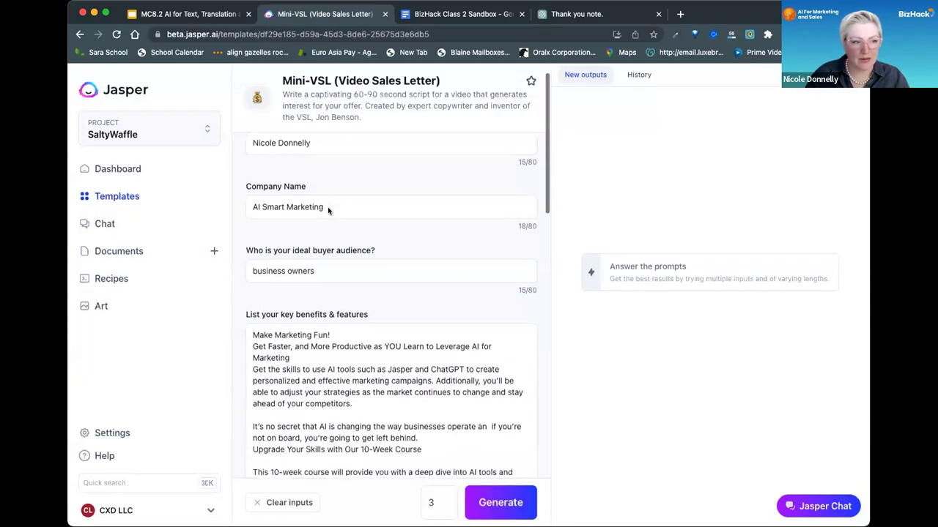
scroll(328, 211, "down", 2)
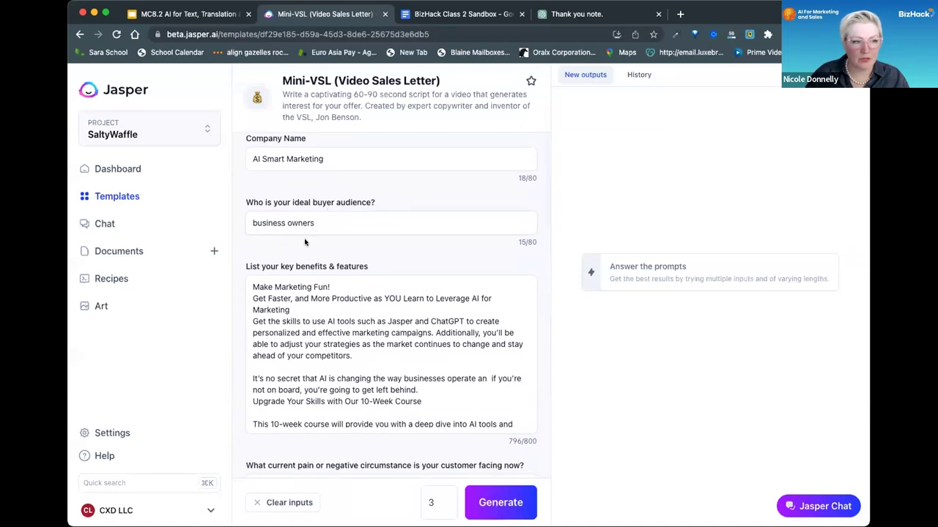
scroll(341, 343, "down", 2)
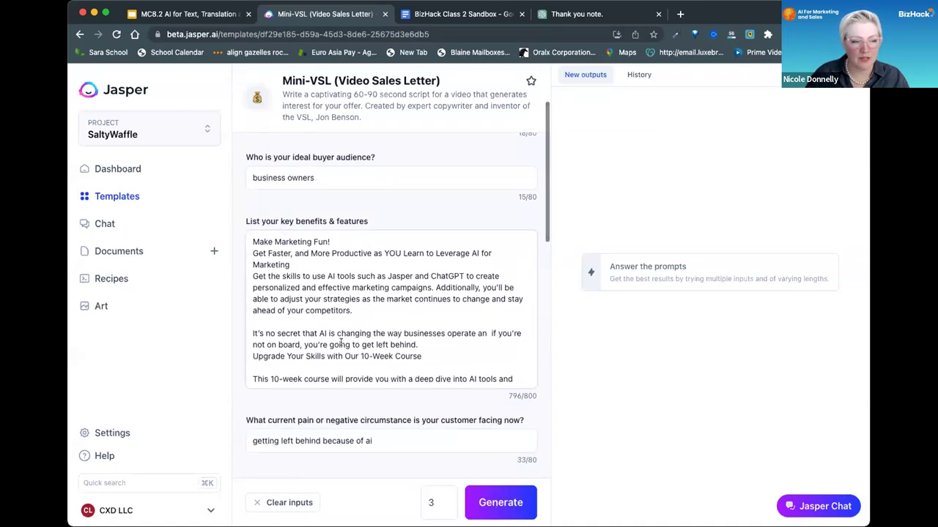
scroll(340, 343, "down", 2)
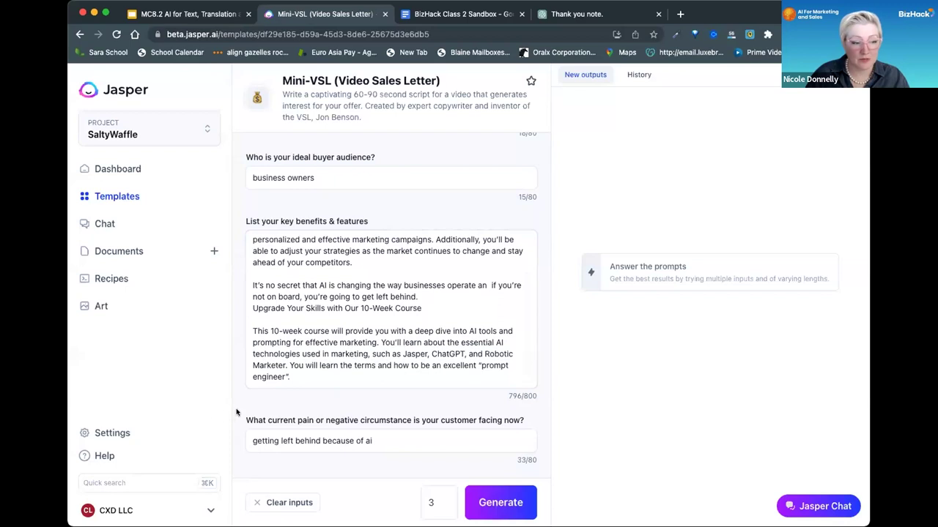
scroll(238, 410, "down", 5)
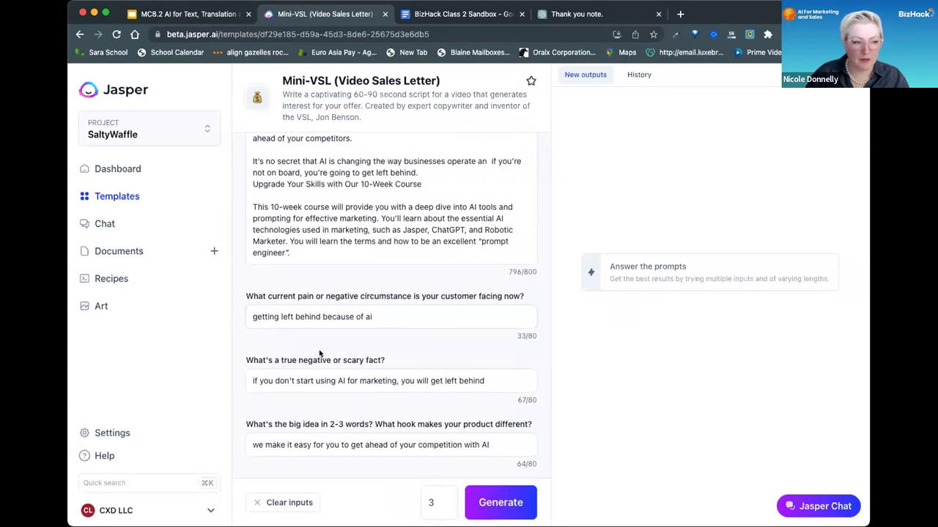
scroll(319, 354, "down", 3)
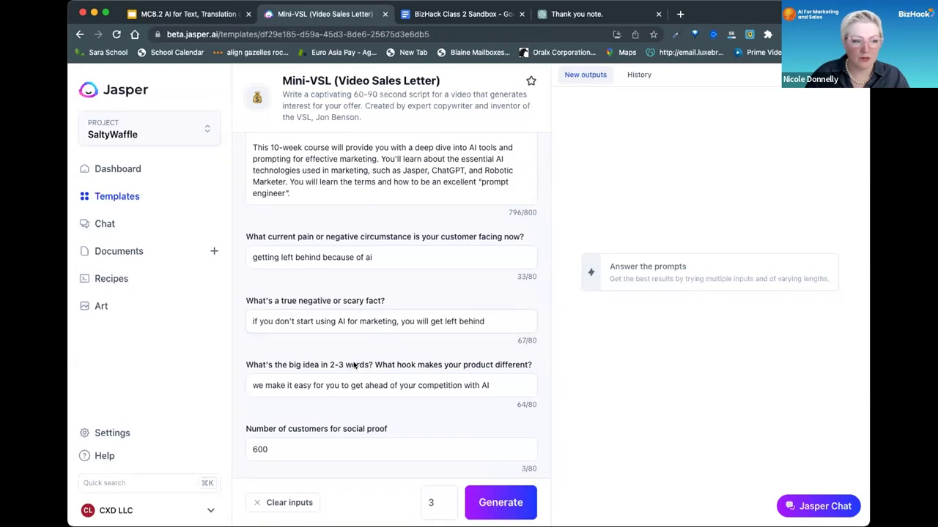
scroll(356, 359, "down", 3)
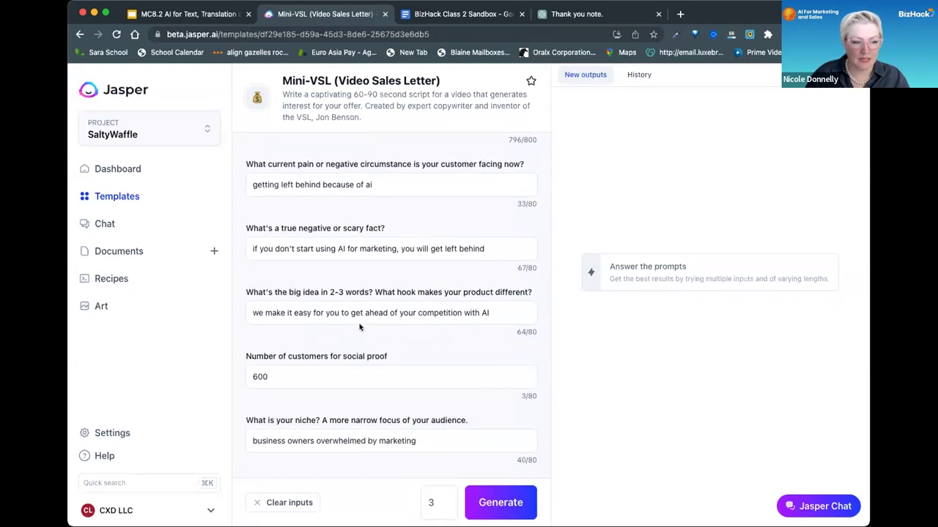
scroll(359, 326, "down", 8)
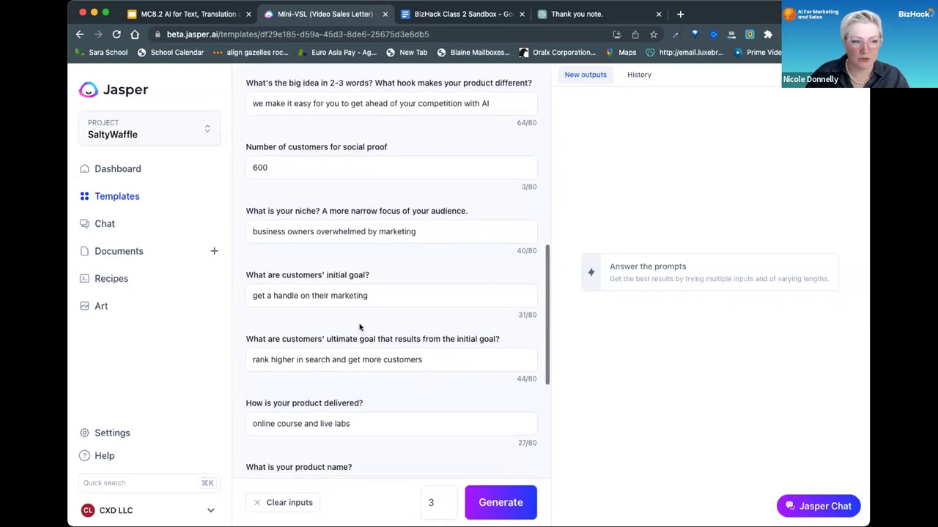
scroll(358, 326, "down", 12)
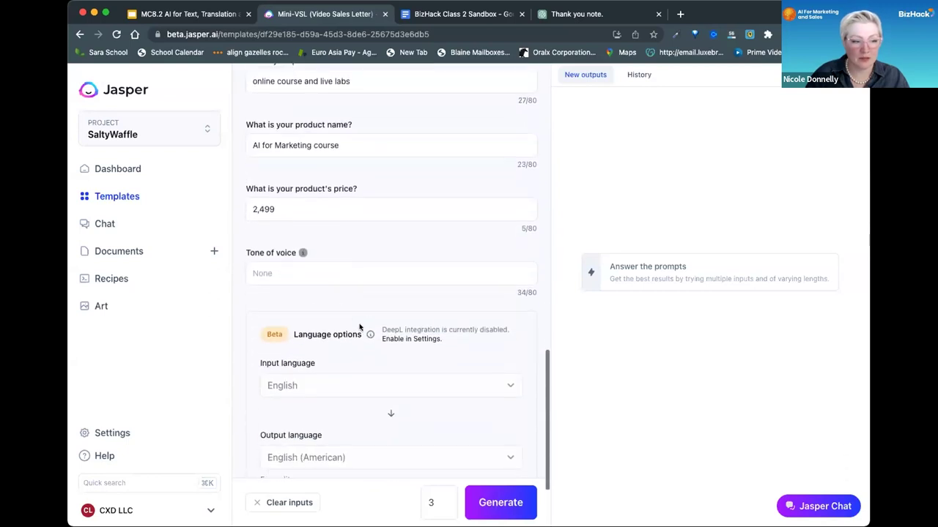
scroll(359, 326, "down", 2)
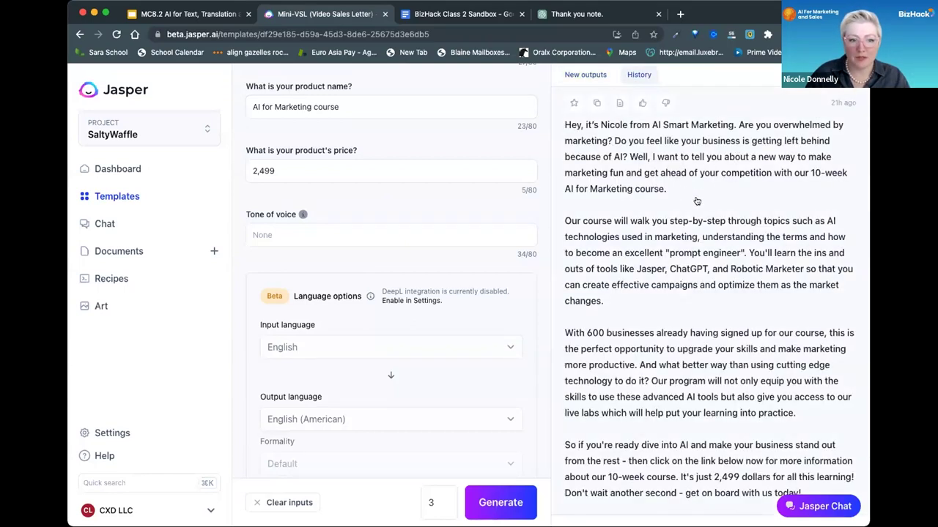
Step: Review the previously generated Mini-VSL scripts in the output history, comparing their openings, course pitches and calls to action
scroll(697, 201, "down", 10)
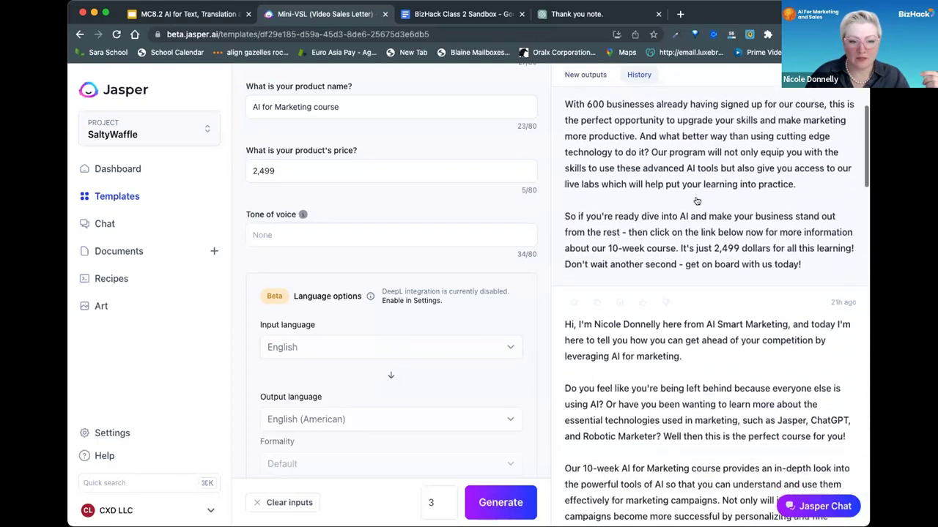
scroll(697, 201, "down", 10)
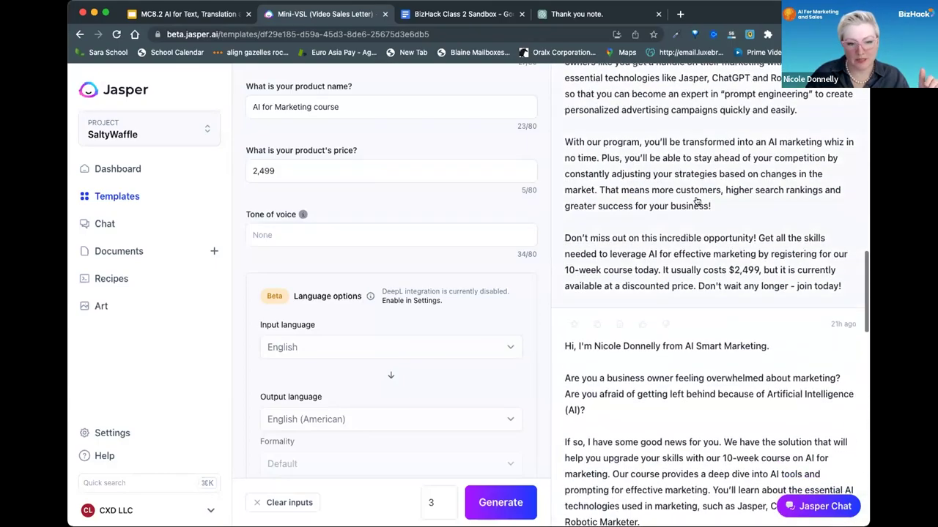
scroll(697, 201, "down", 10)
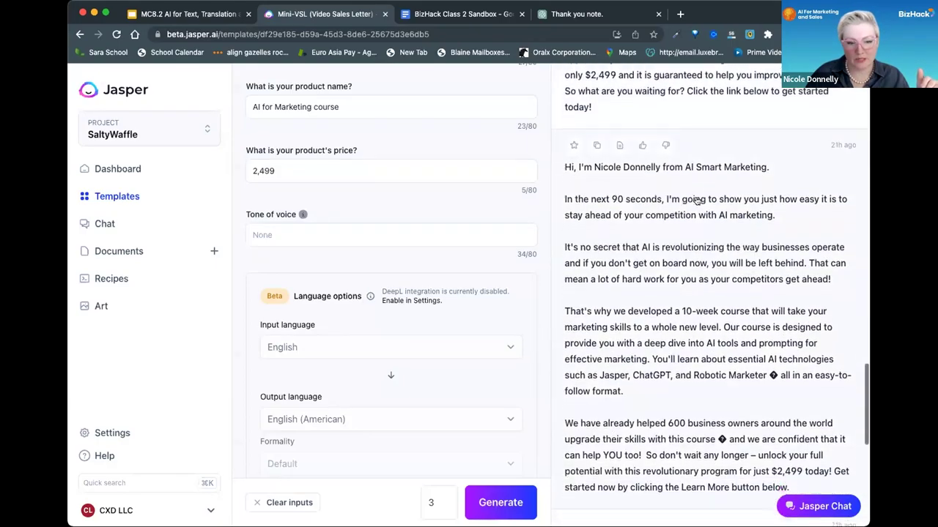
scroll(697, 200, "down", 2)
scroll(697, 200, "up", 15)
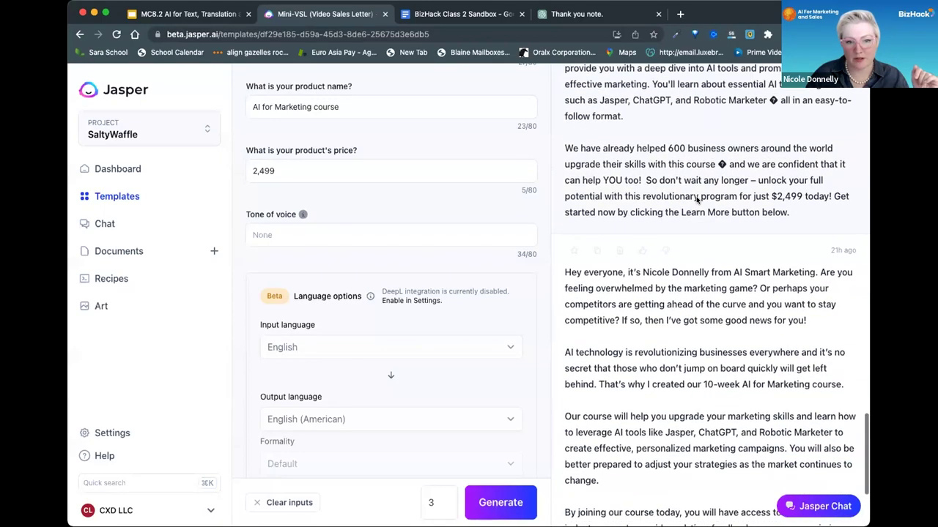
scroll(697, 201, "up", 15)
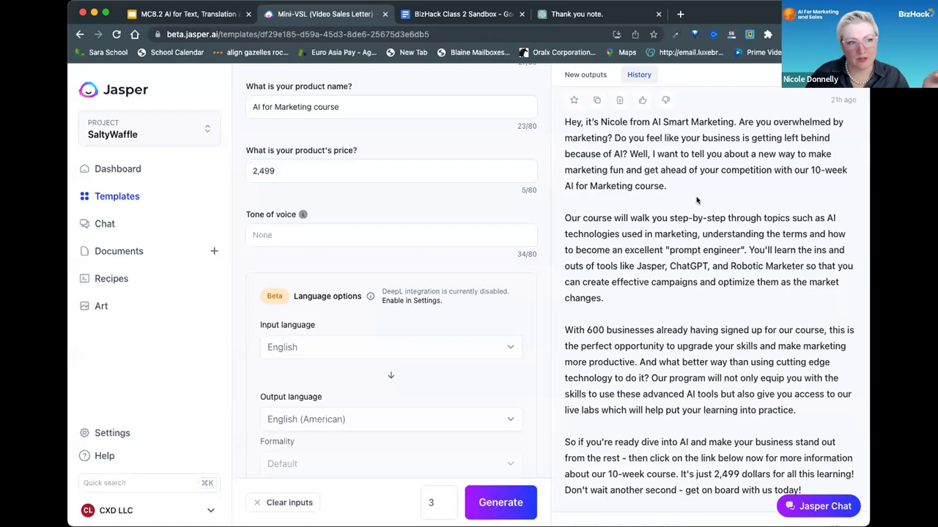
scroll(697, 201, "up", 1)
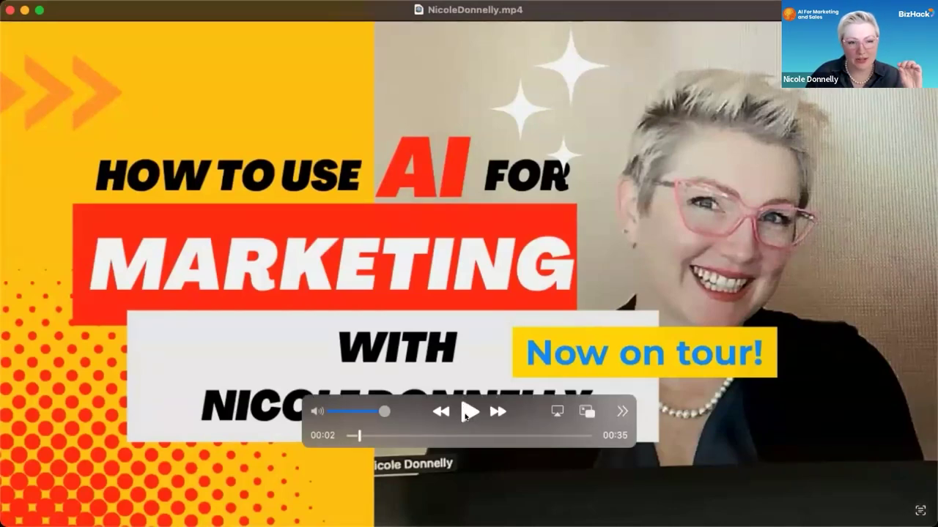
Step: Play the "How to use AI for Marketing" sales video
left_click(467, 413)
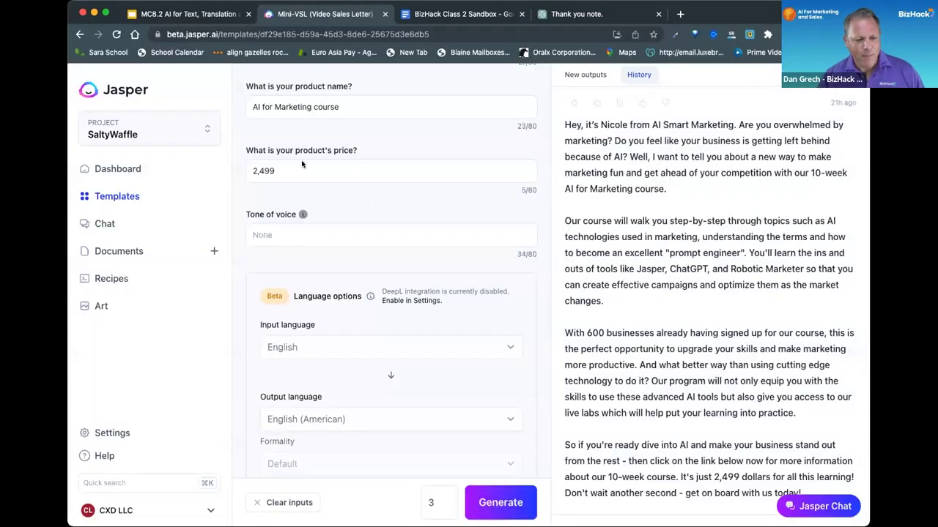
Step: Go to Jasper's Recipes and open the featured recipe The Hero's Journey Outline
left_click(114, 279)
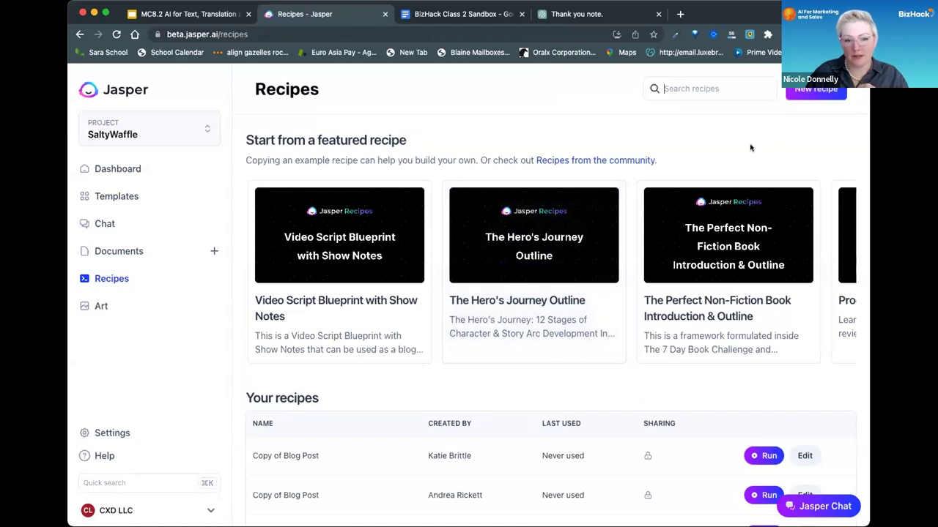
mouse_move(540, 340)
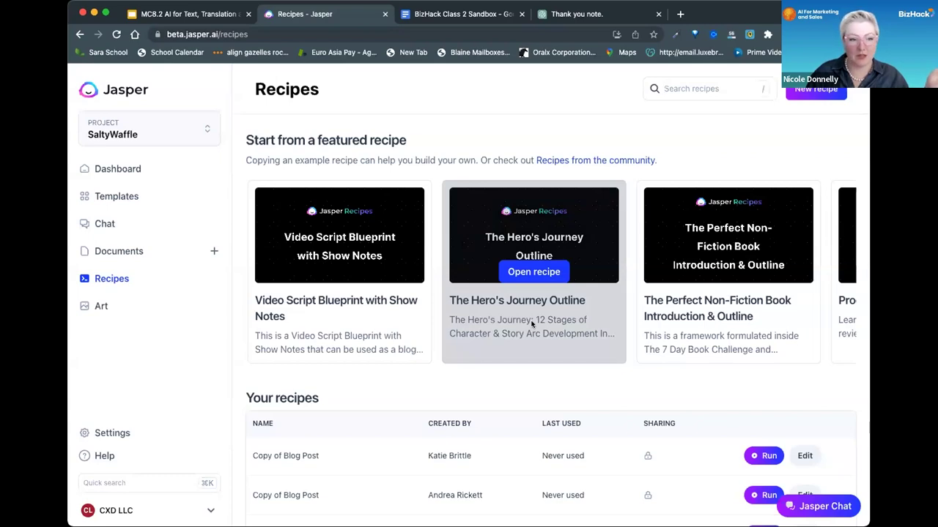
left_click(533, 272)
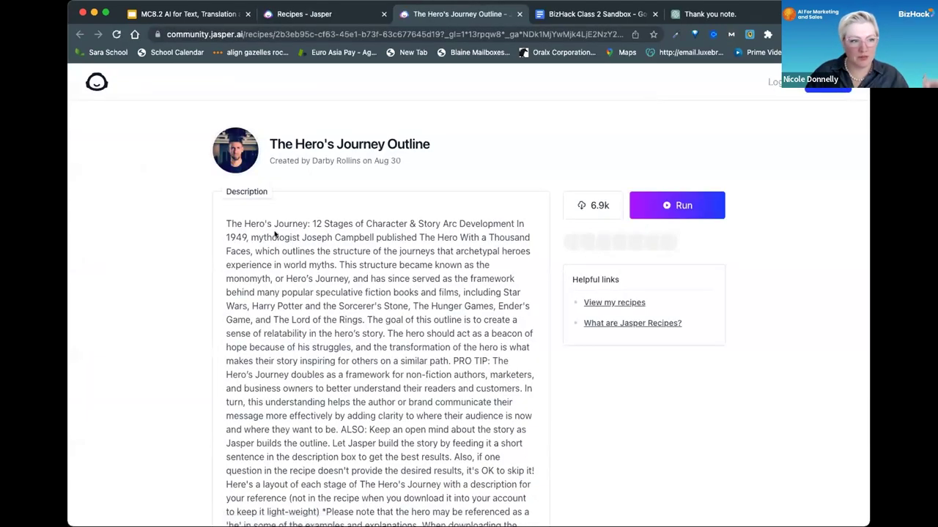
Step: Read through The Hero's Journey Outline, from its description of the 12 stages to the recipe content's brief questions and {character} prompts
scroll(390, 306, "down", 3)
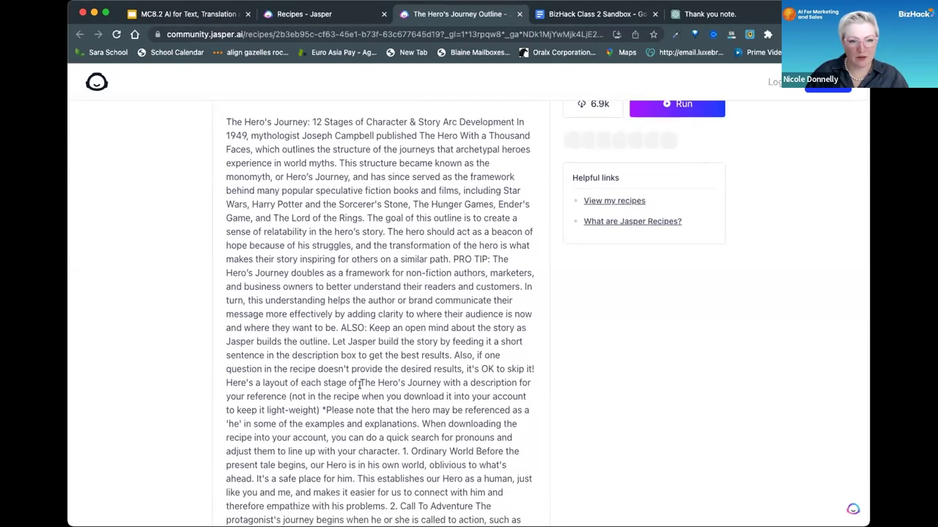
scroll(359, 388, "down", 10)
scroll(360, 385, "down", 5)
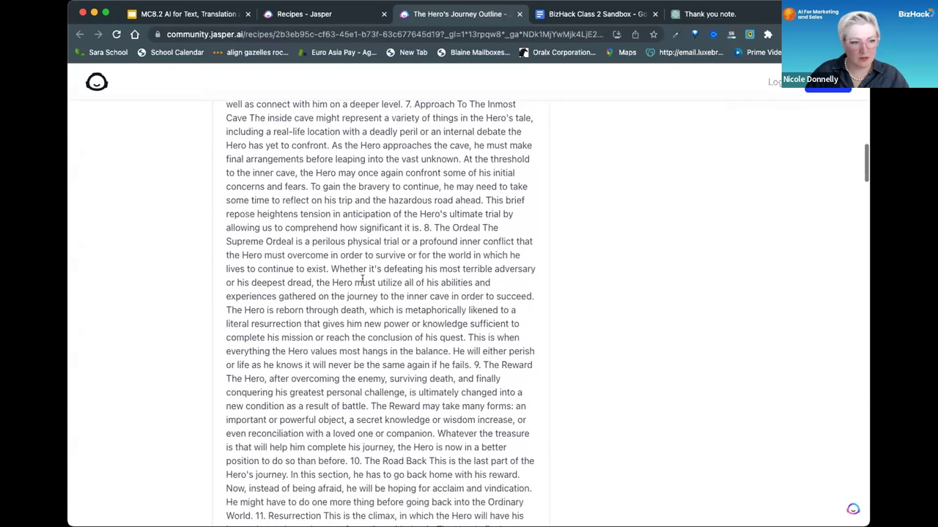
scroll(387, 388, "down", 15)
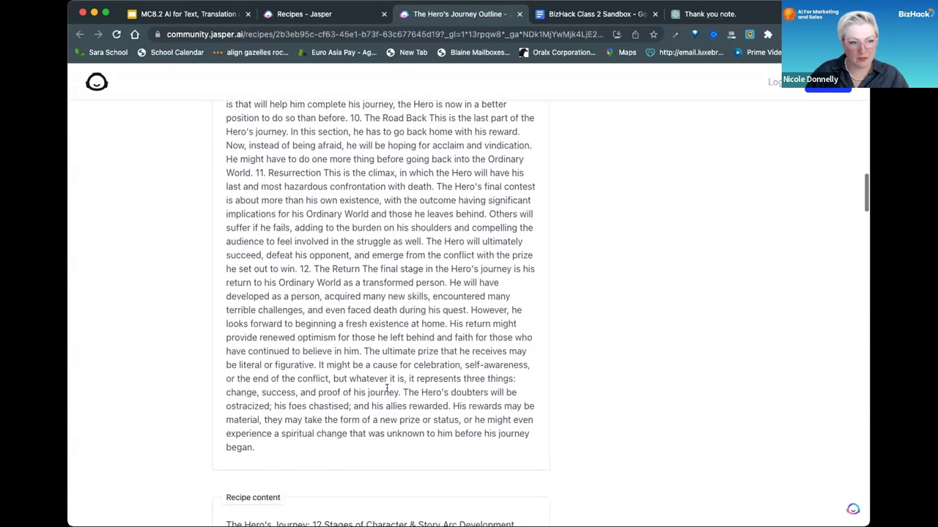
scroll(372, 345, "down", 2)
scroll(364, 342, "down", 3)
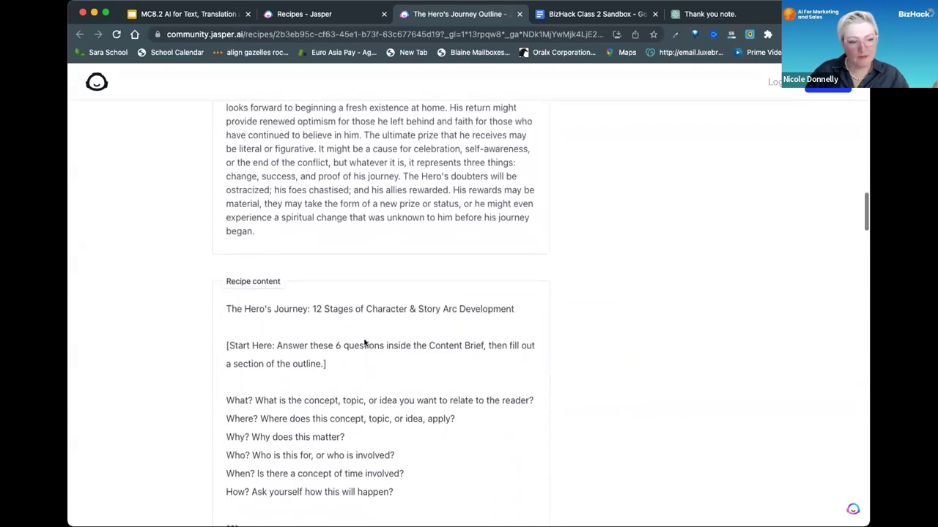
scroll(364, 342, "down", 3)
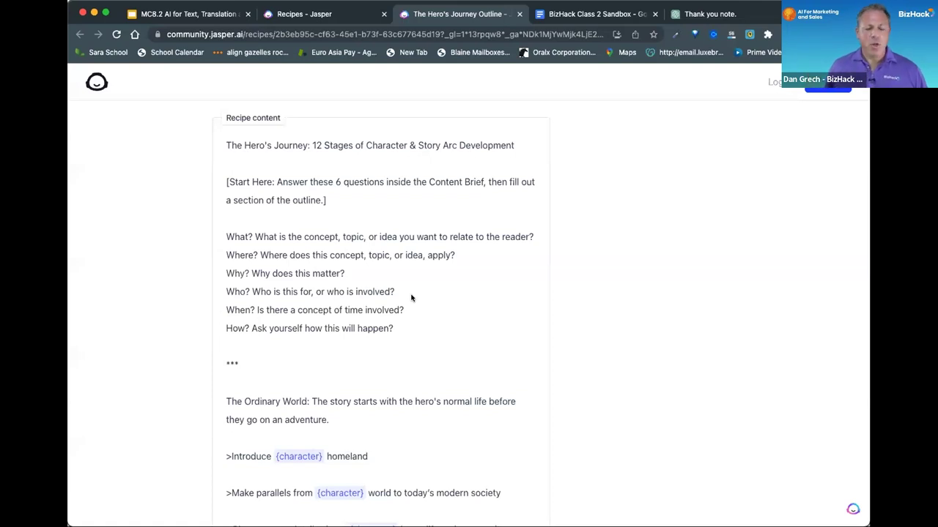
scroll(410, 298, "down", 5)
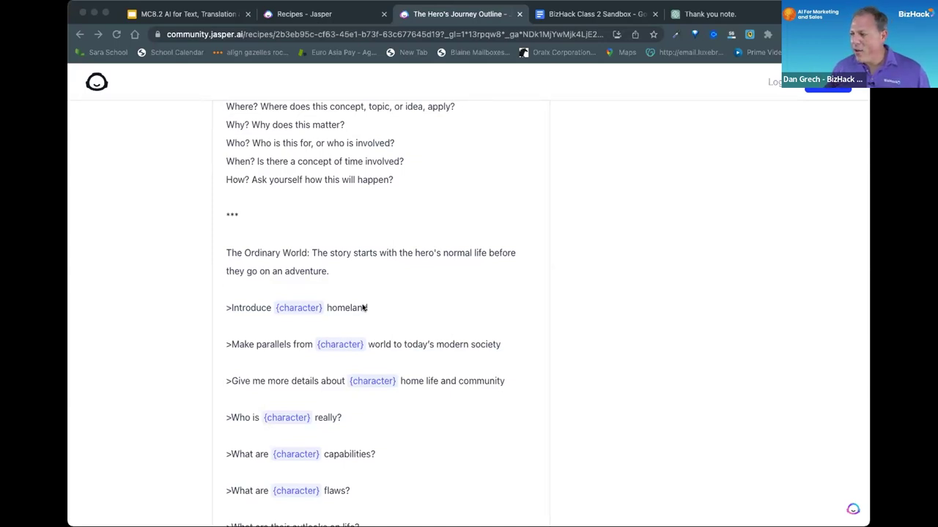
scroll(363, 308, "down", 5)
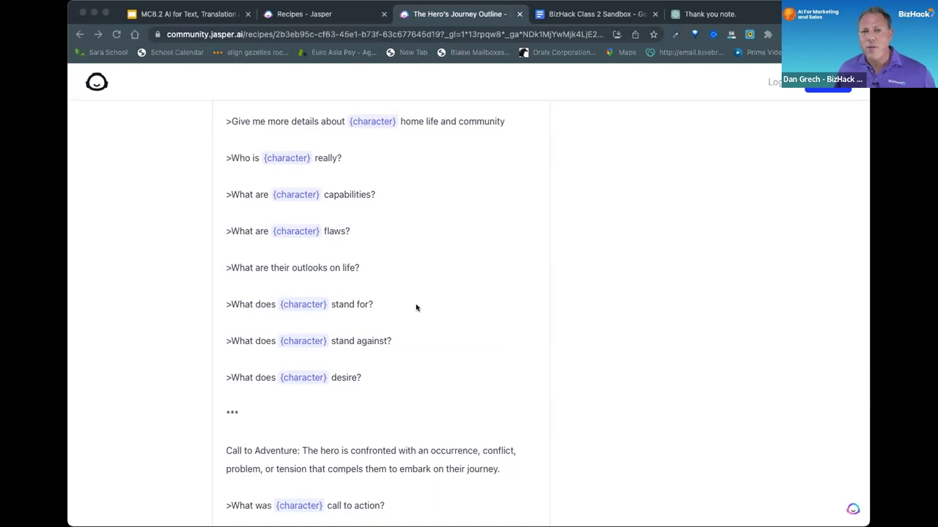
scroll(416, 307, "down", 5)
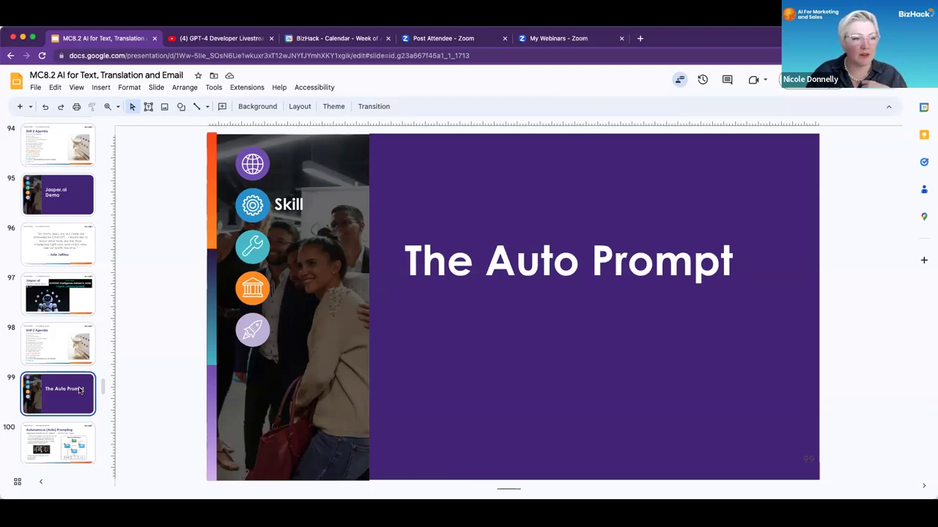
Step: In the Google Slides deck, select slide 97 about Jasper.ai and present it full screen
left_click(53, 315)
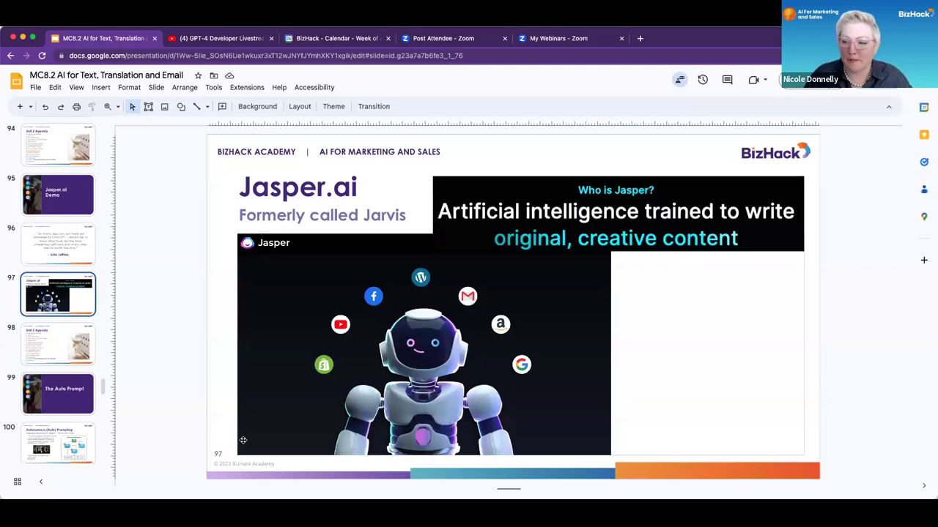
left_click(801, 85)
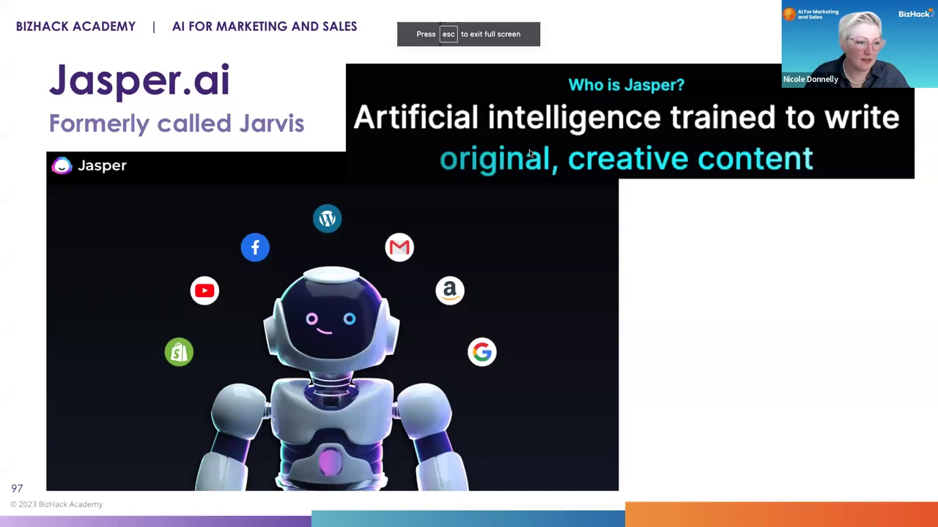